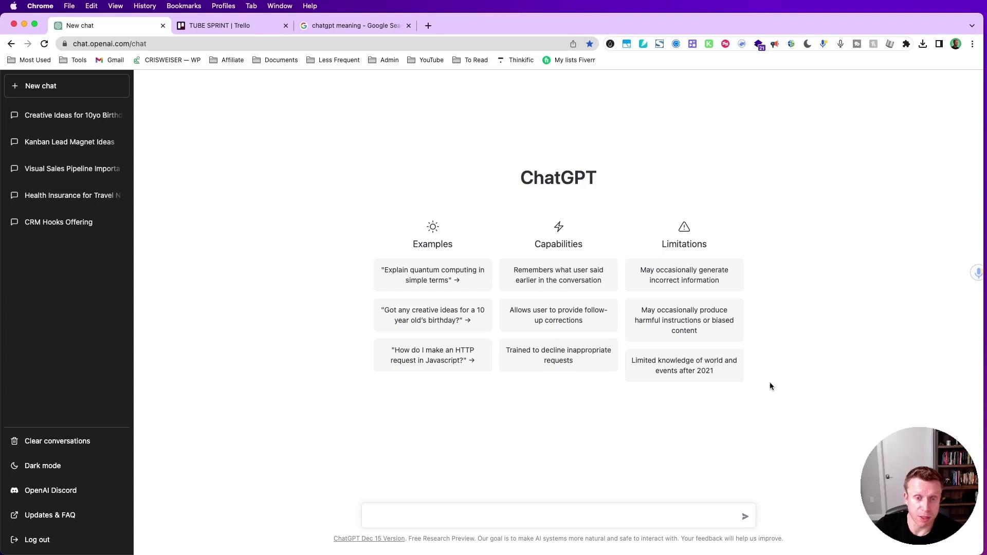
# Ask 'Explain quantum computing in simple terms', regenerate the answer, then return to answer 1/2.
pyautogui.click(390, 279)
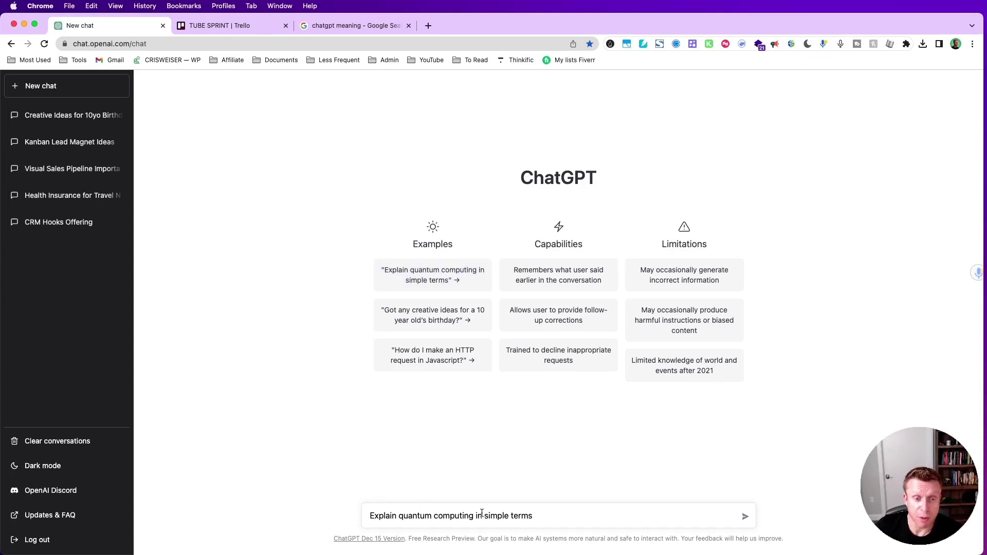
pyautogui.click(743, 518)
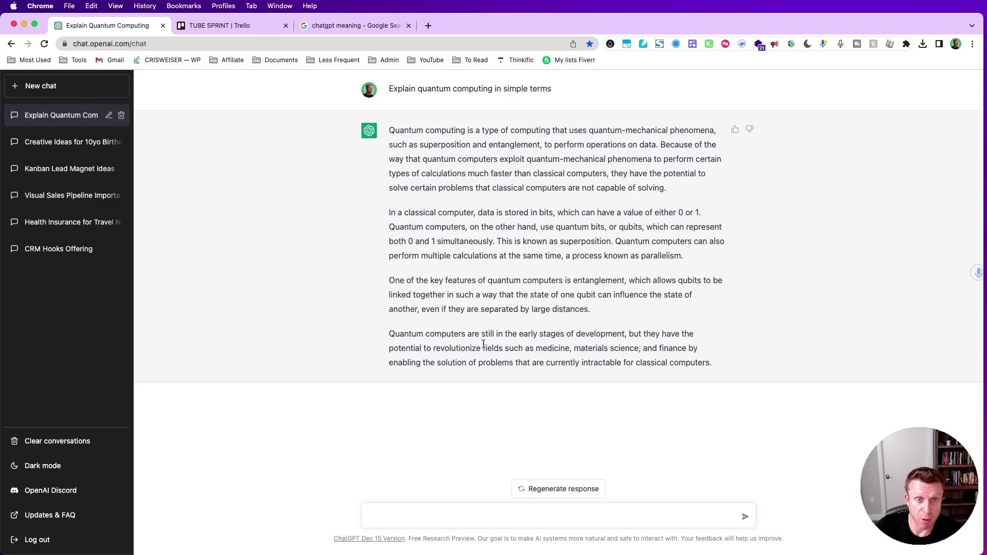
pyautogui.click(533, 487)
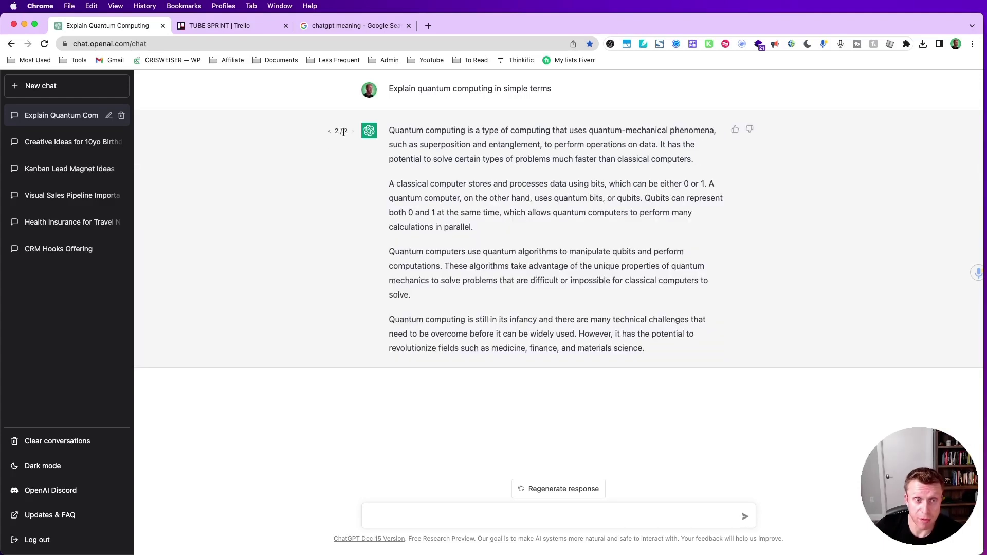
pyautogui.click(329, 132)
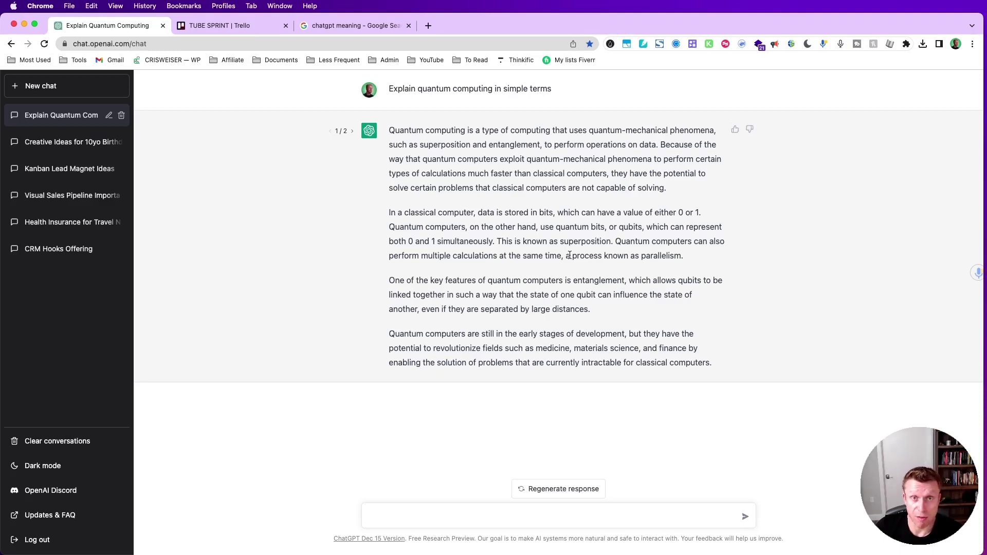
# Ask ChatGPT 'Explain for me the reasons behind electric cars'.
pyautogui.click(417, 524)
pyautogui.write('Explain for m')
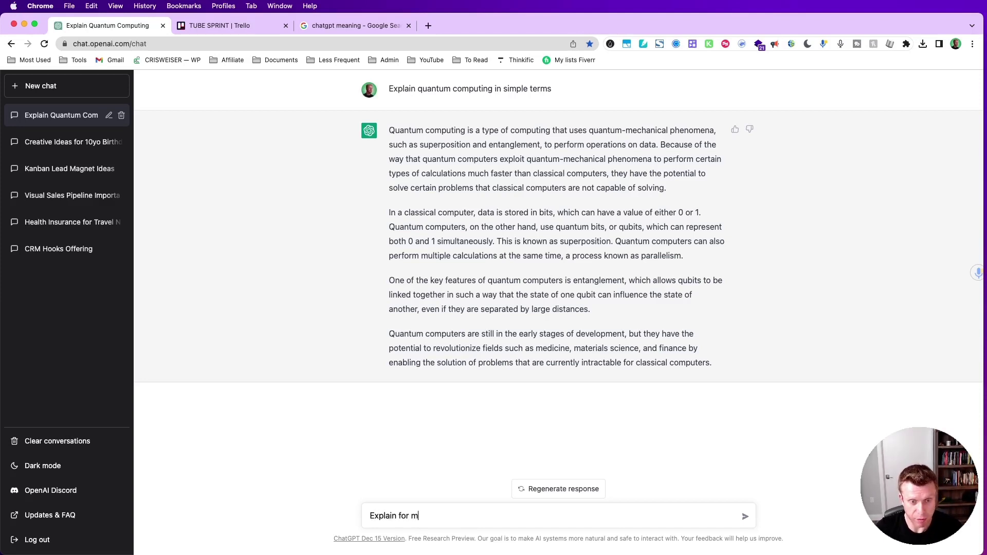
pyautogui.write('e the re')
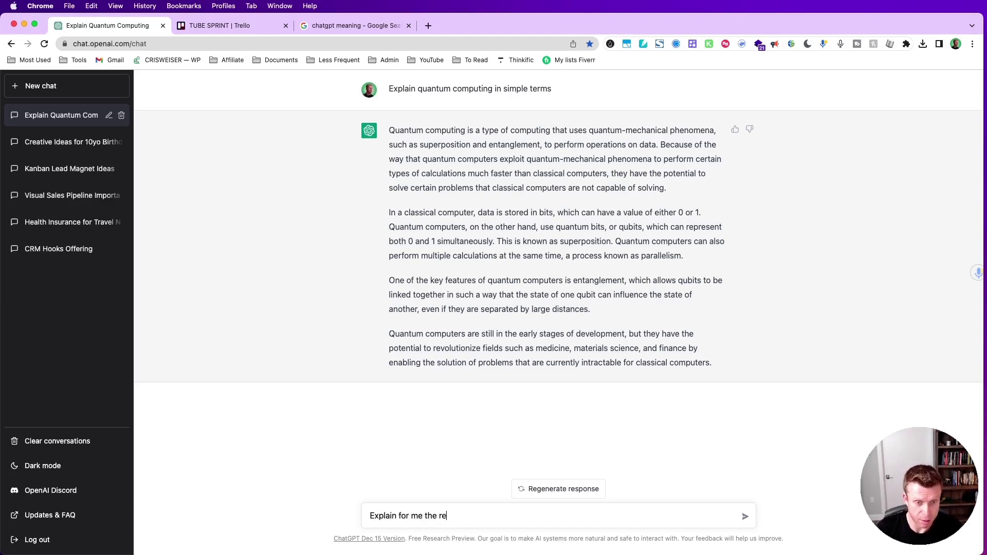
pyautogui.write('asons behind')
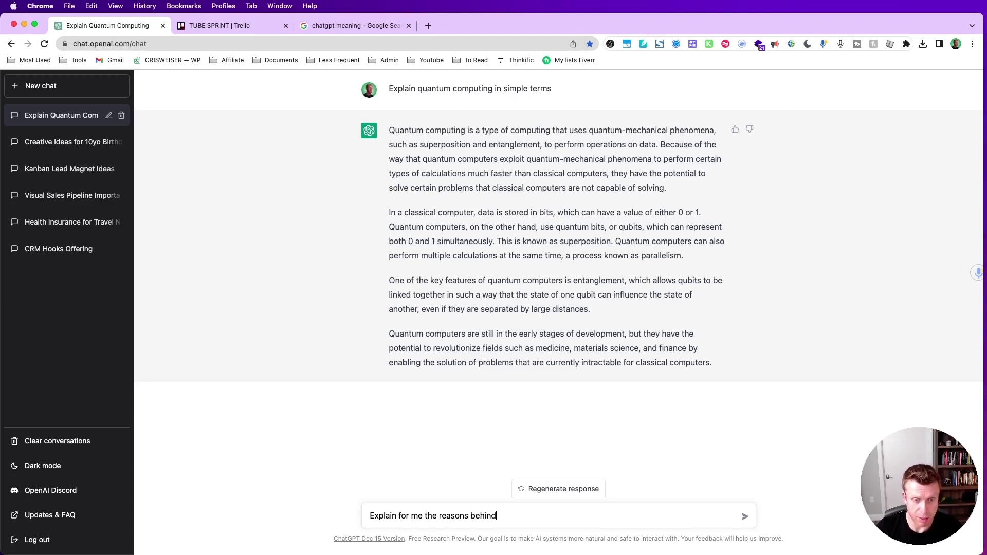
pyautogui.write(' elec')
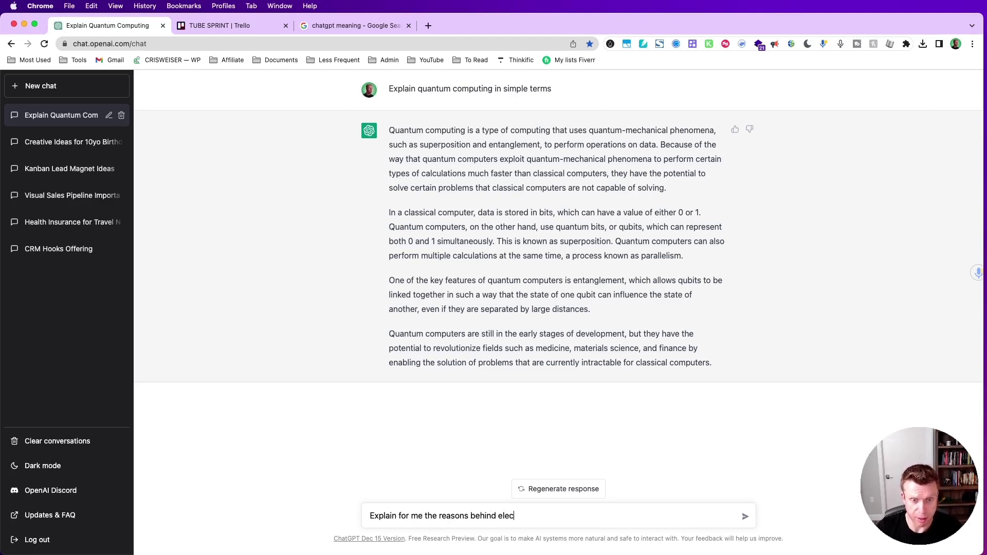
pyautogui.write('tric cars')
pyautogui.press('Return')
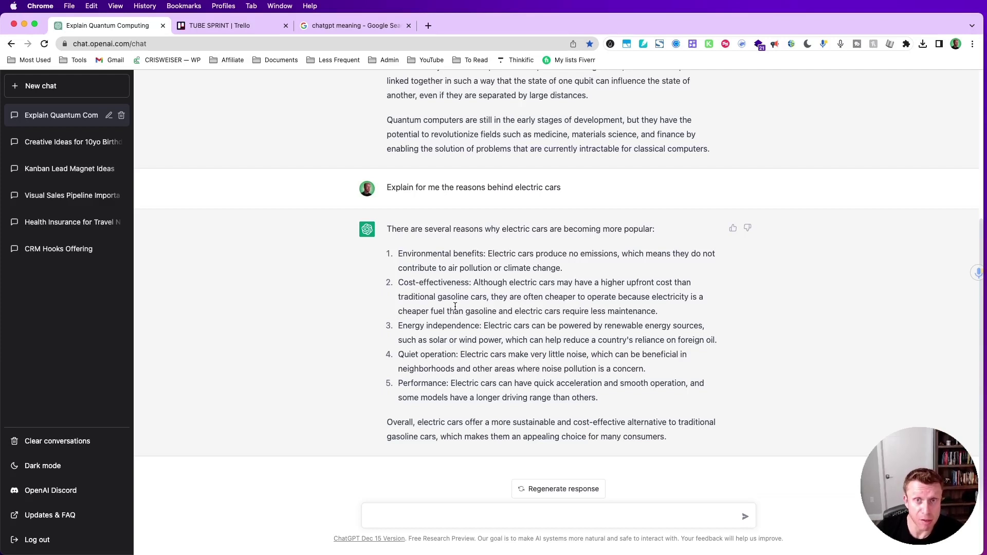
# Ask for the top 3 benefits, then send 'Tell me the history of Tesla'.
pyautogui.write('Outline for me')
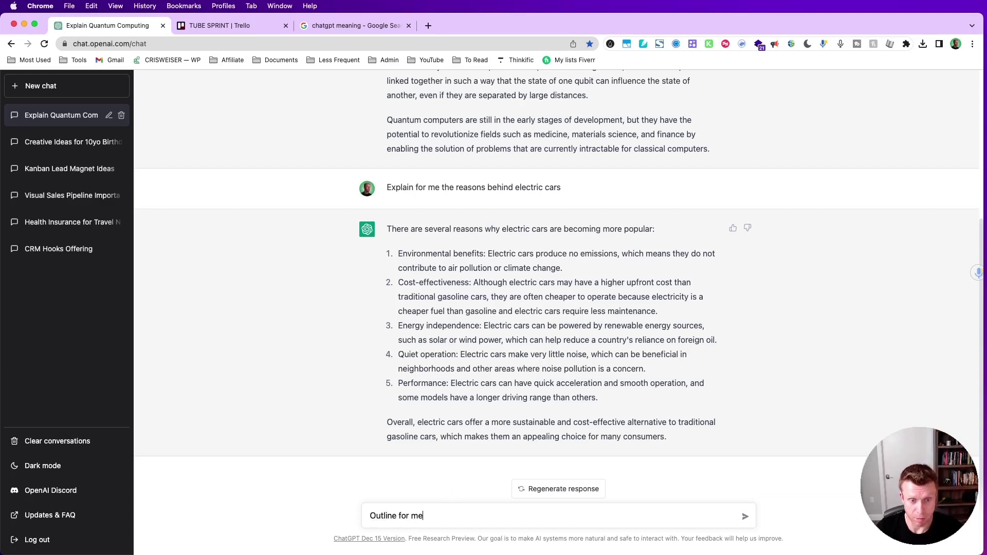
pyautogui.write(' the top 3 b')
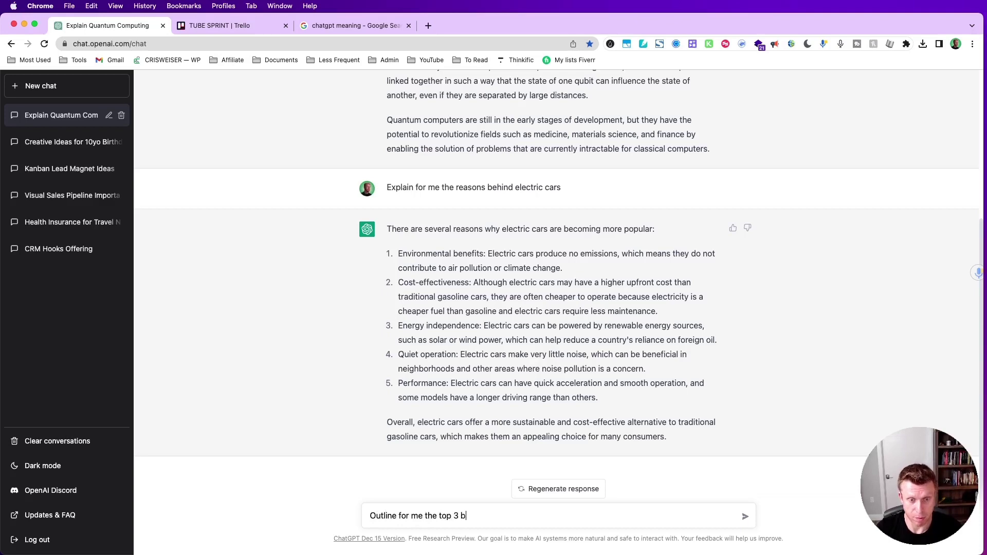
pyautogui.write('enefits')
pyautogui.press('Return')
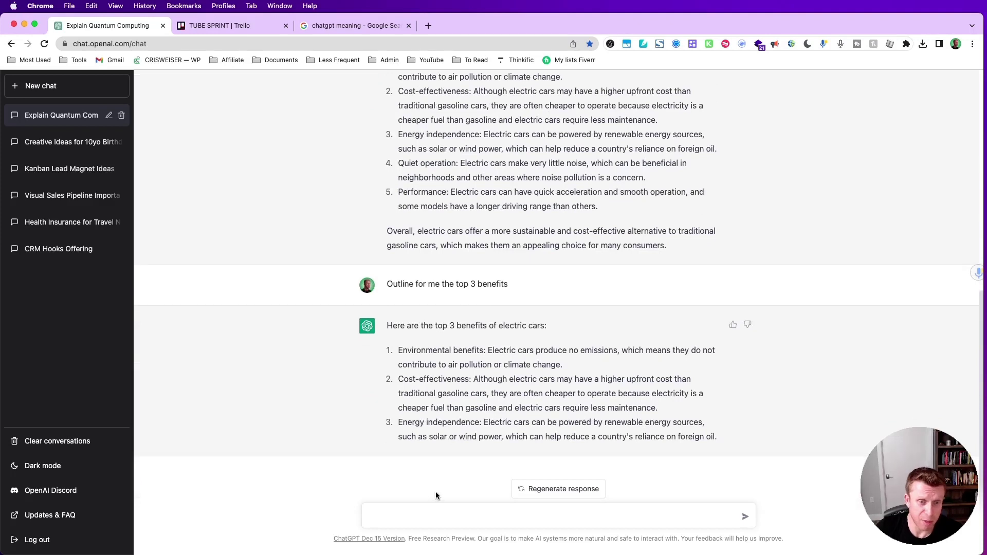
pyautogui.write('Give me 3 f')
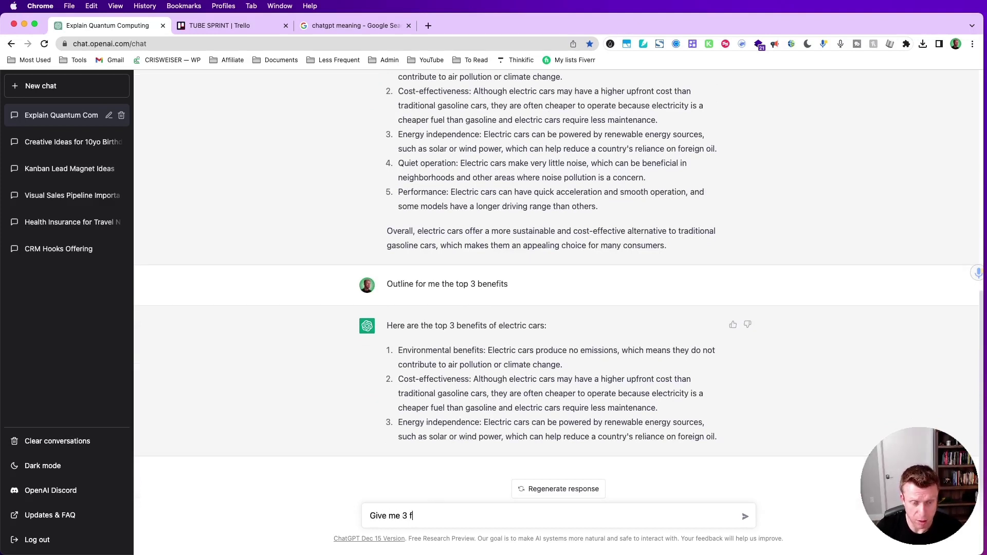
pyautogui.press('BackSpace')
pyautogui.write('different r')
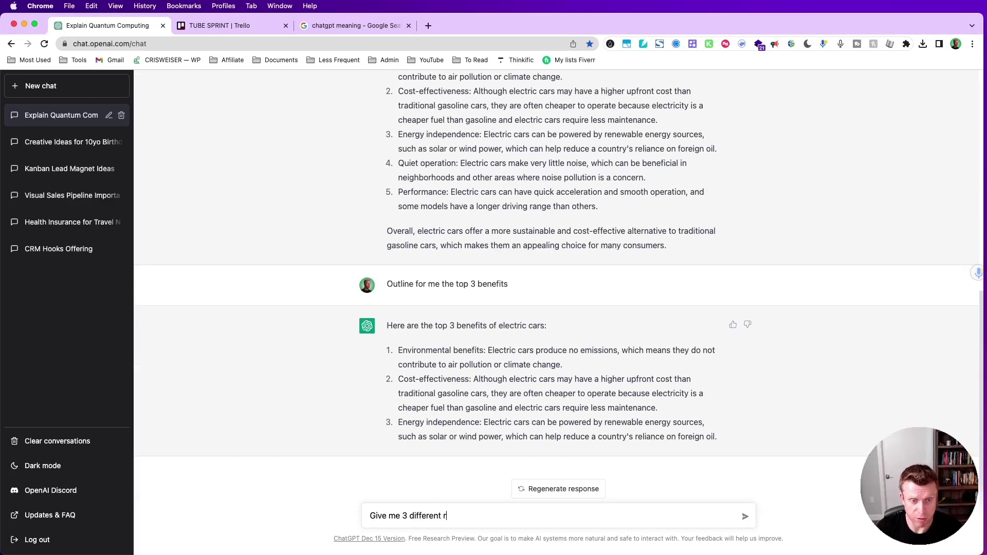
pyautogui.write('easo')
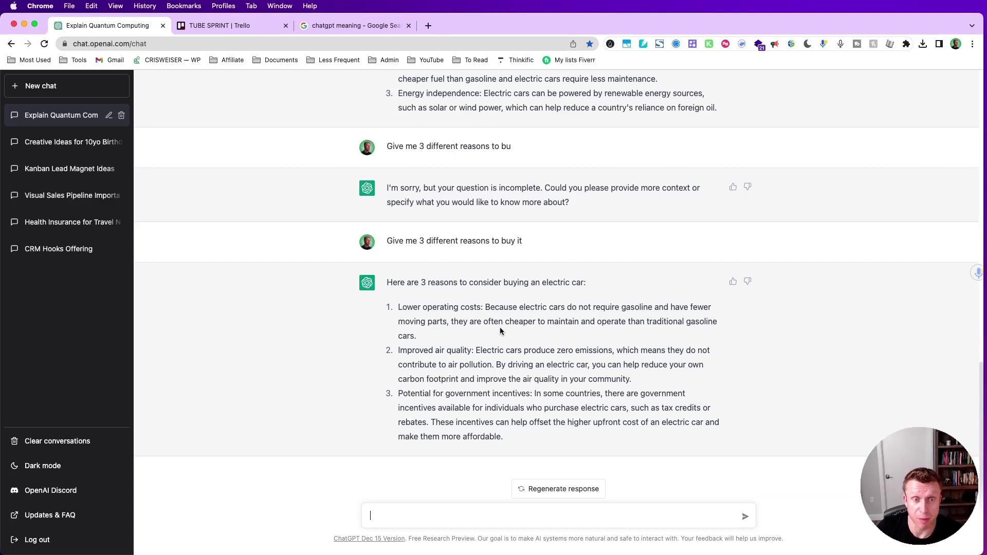
pyautogui.write('Tell me the history of Tesla')
pyautogui.press('Return')
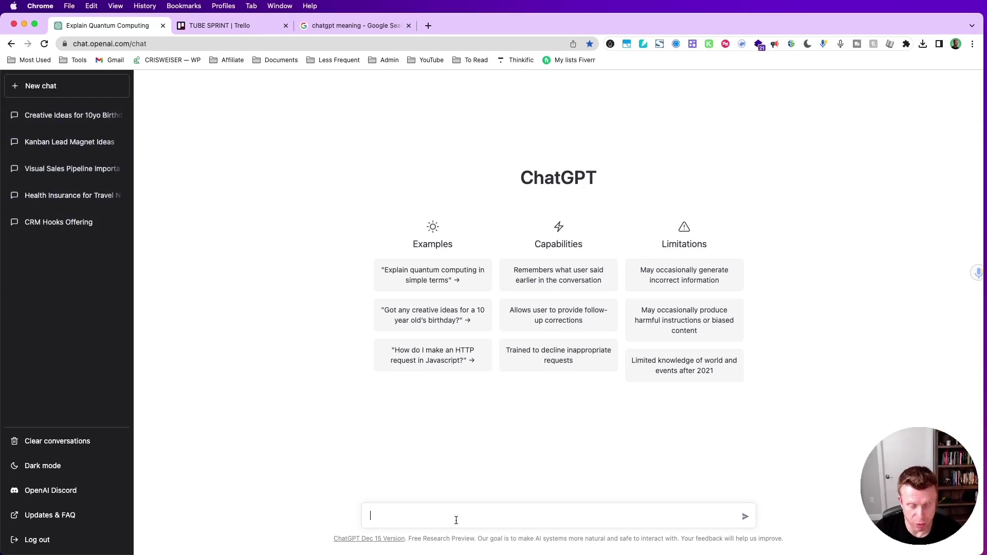
# Send 'Give me 5 ideas of low cost trip around the world' in a new chat.
pyautogui.write('Give me 5 ideas of low cost trip ar')
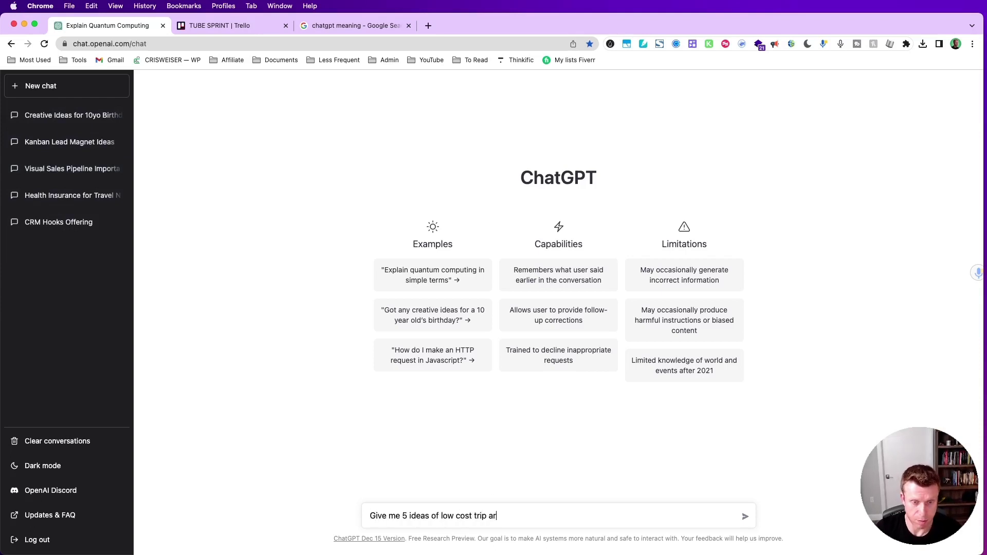
pyautogui.write('ound the world')
pyautogui.press('Return')
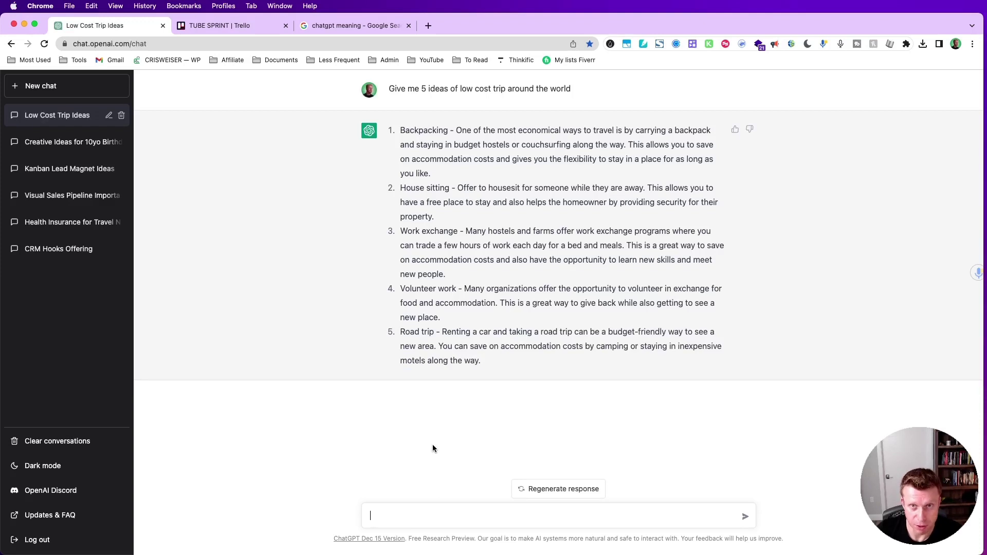
# Request a bullet-point article outline from the trip ideas, then 'Write this article'.
pyautogui.write('Write an outline of an article with tha')
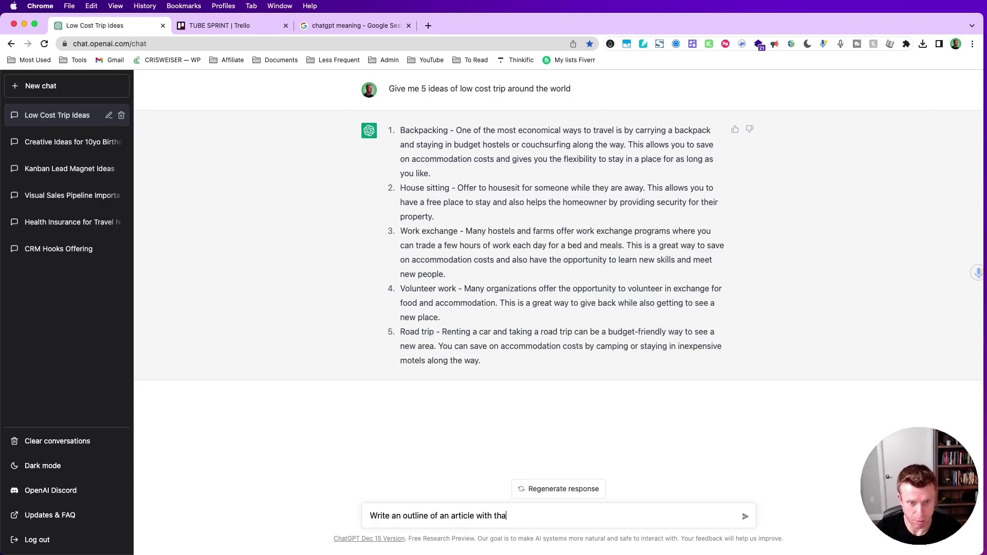
pyautogui.write('t in bullet points')
pyautogui.press('Return')
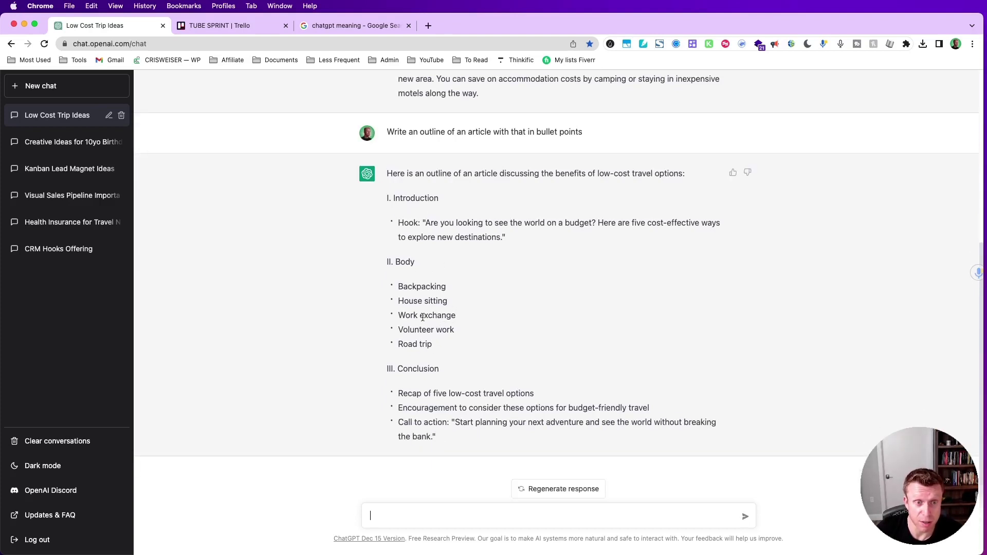
pyautogui.click(463, 507)
pyautogui.write('Write this article')
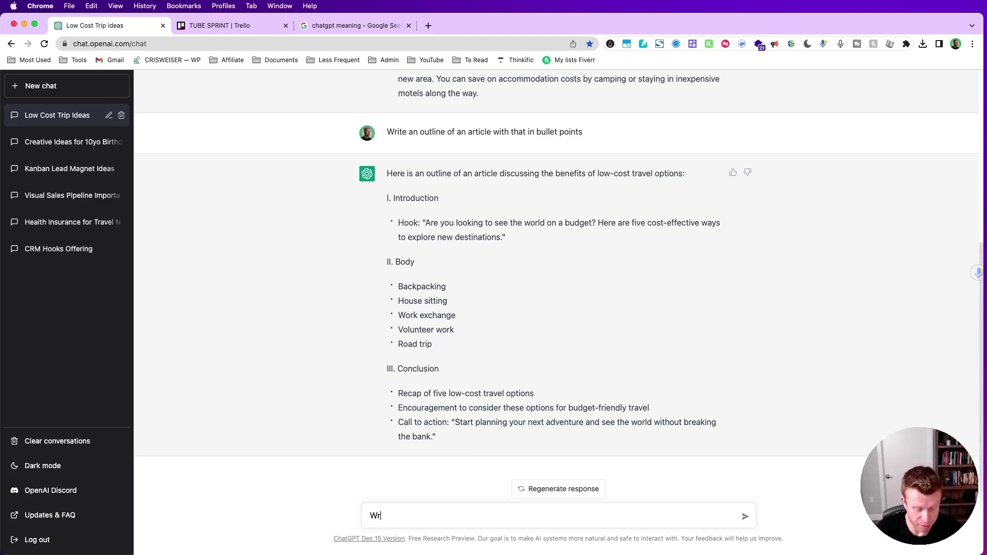
pyautogui.press('Return')
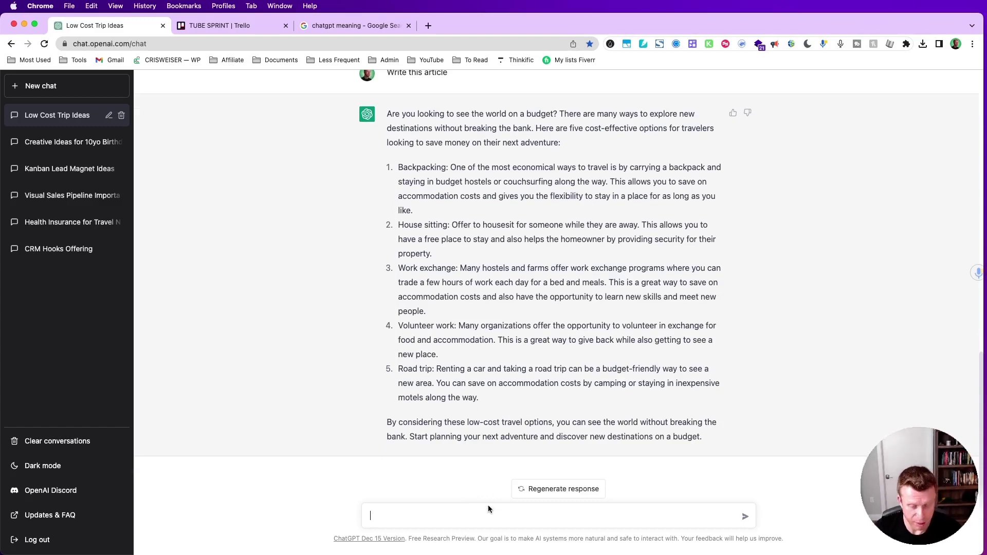
# Ask ChatGPT to expand the article by 500 extra words and review the reply.
pyautogui.write('nd that in 500 extra words')
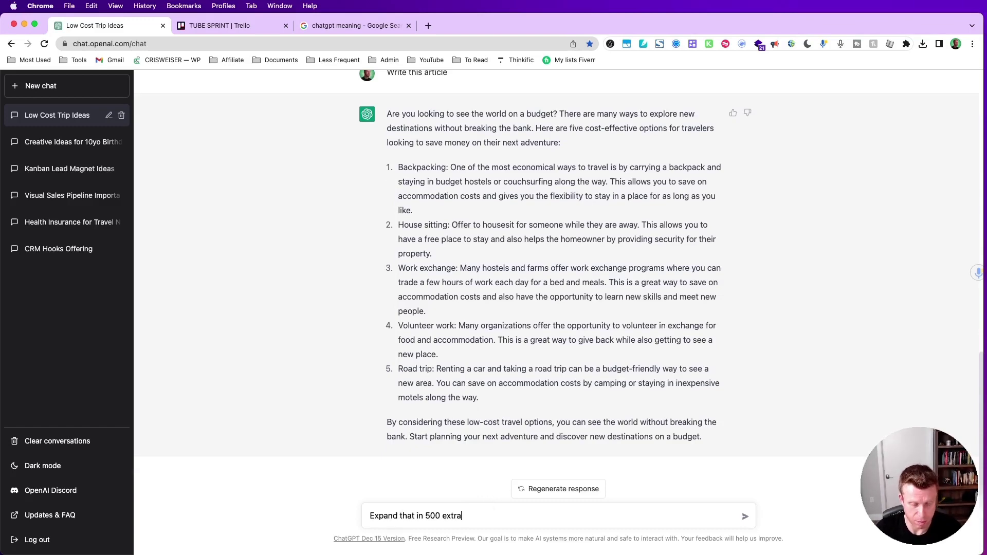
pyautogui.press('Return')
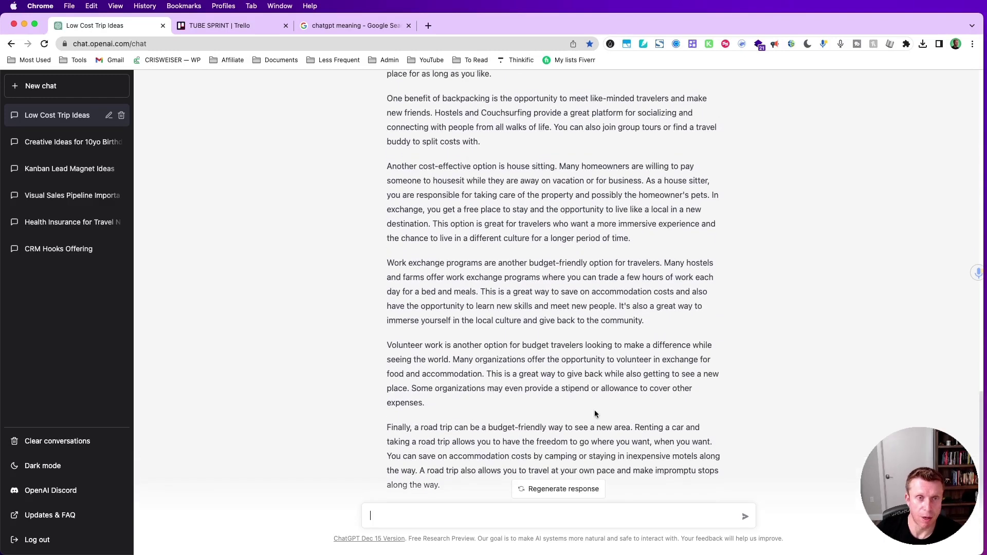
pyautogui.scroll(2, 595, 413)
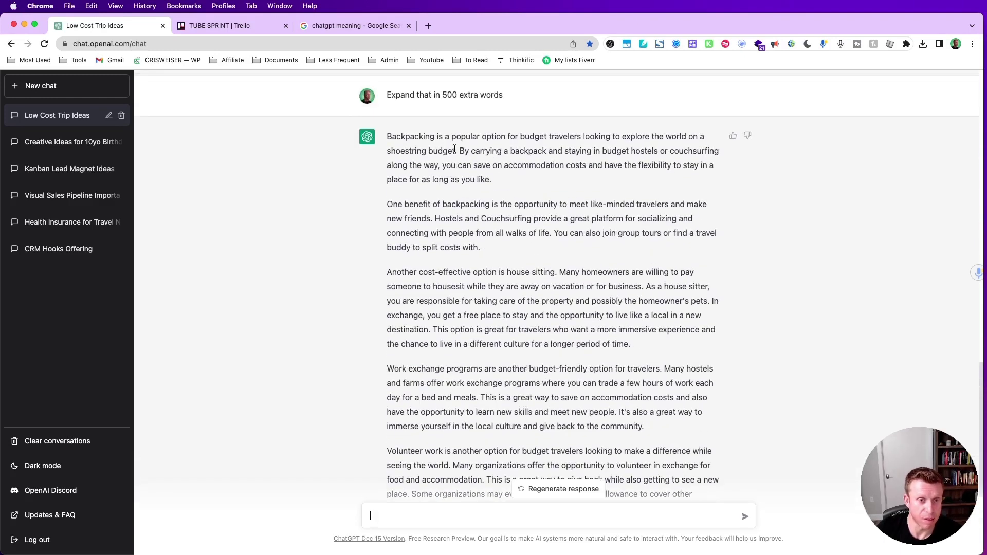
pyautogui.scroll(-3, 475, 165)
pyautogui.scroll(-1, 469, 180)
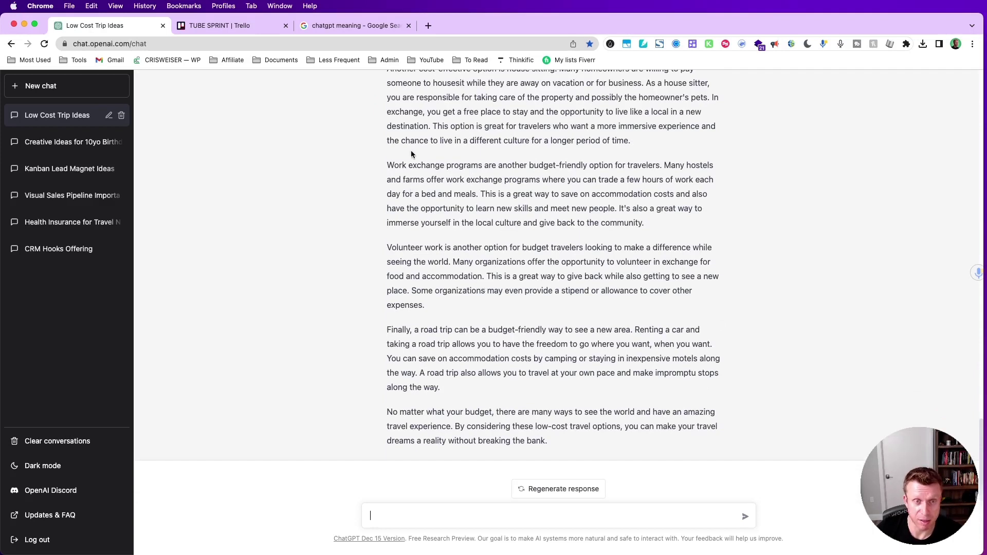
pyautogui.scroll(-1, 427, 226)
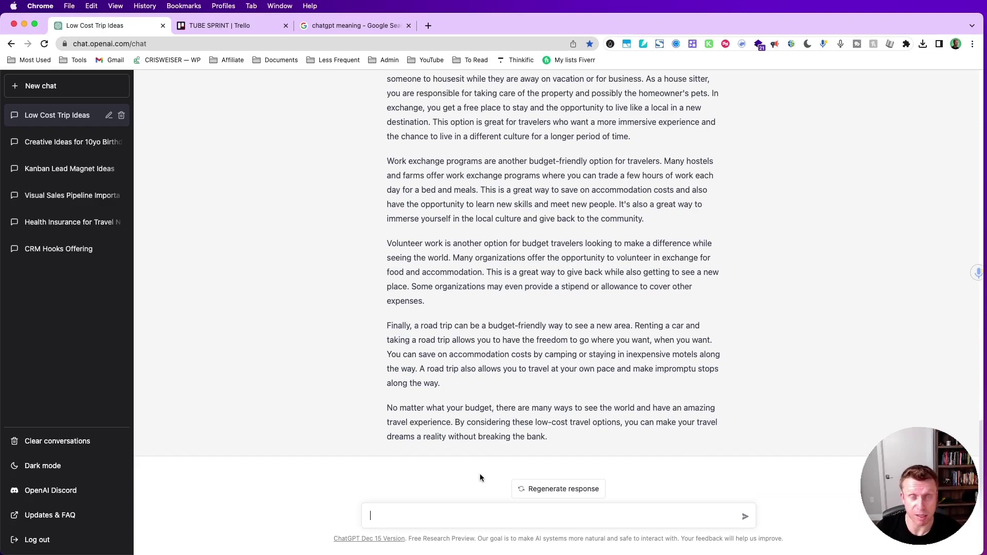
# Request an attractive headline for the article in less than 160 characters.
pyautogui.write('Create an attractive headline for this aert')
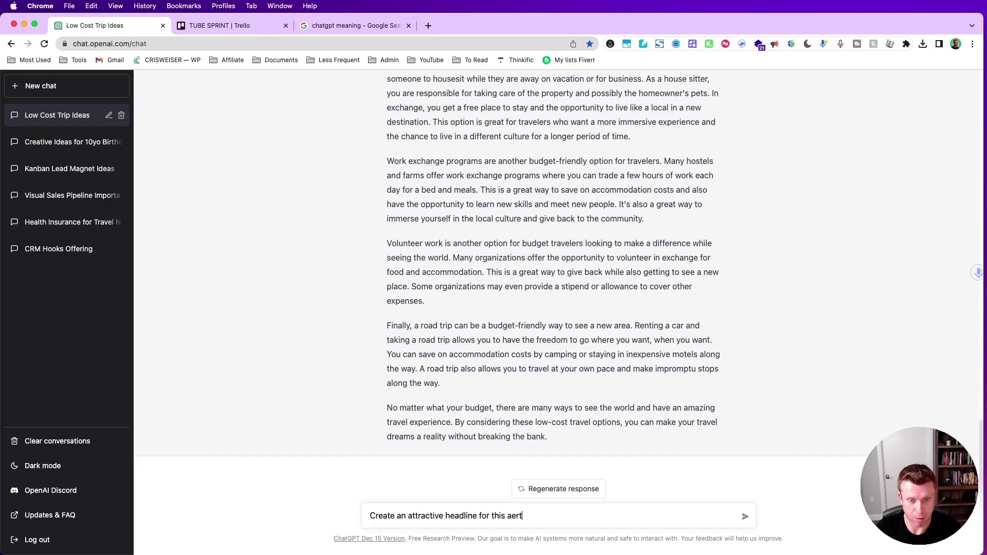
pyautogui.press('BackSpace')
pyautogui.press('BackSpace')
pyautogui.press('BackSpace')
pyautogui.write('rticle in less than 160 characters')
pyautogui.press('Return')
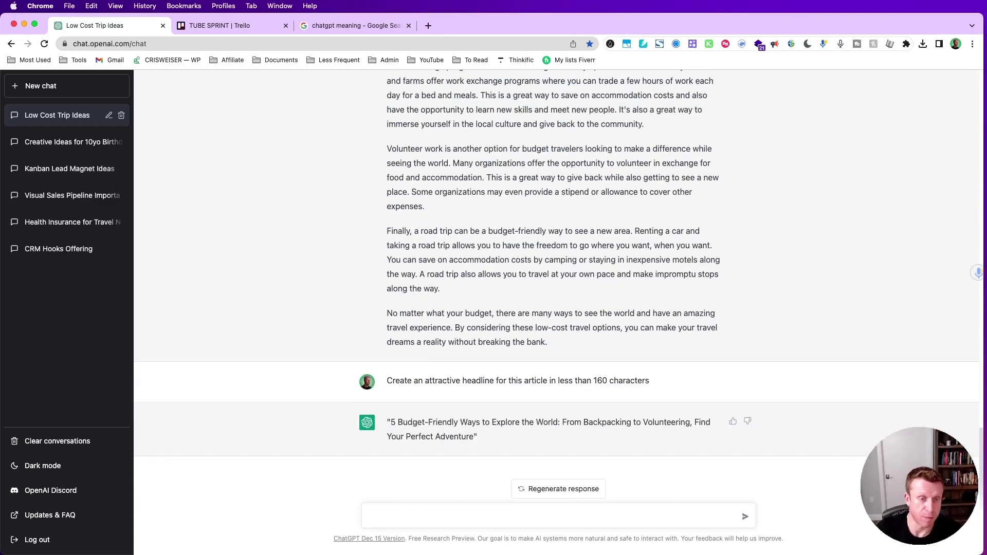